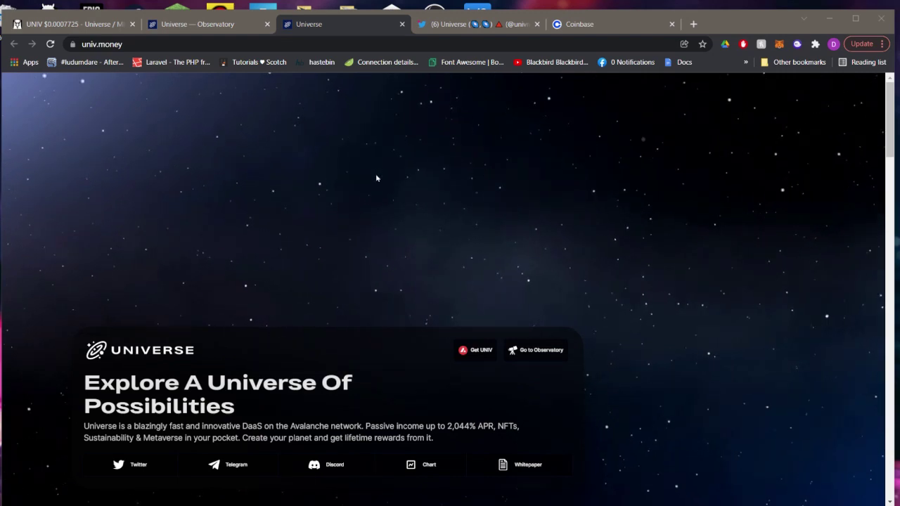
# - Switch to the Universe Observatory page and look over its stats and daily limits
pyautogui.click(195, 31)
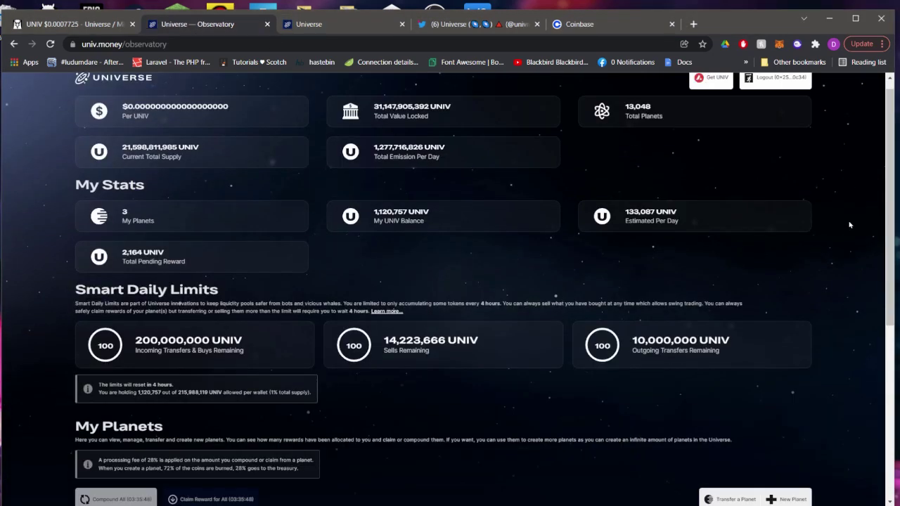
pyautogui.scroll(-5, 668, 239)
pyautogui.scroll(3, 542, 235)
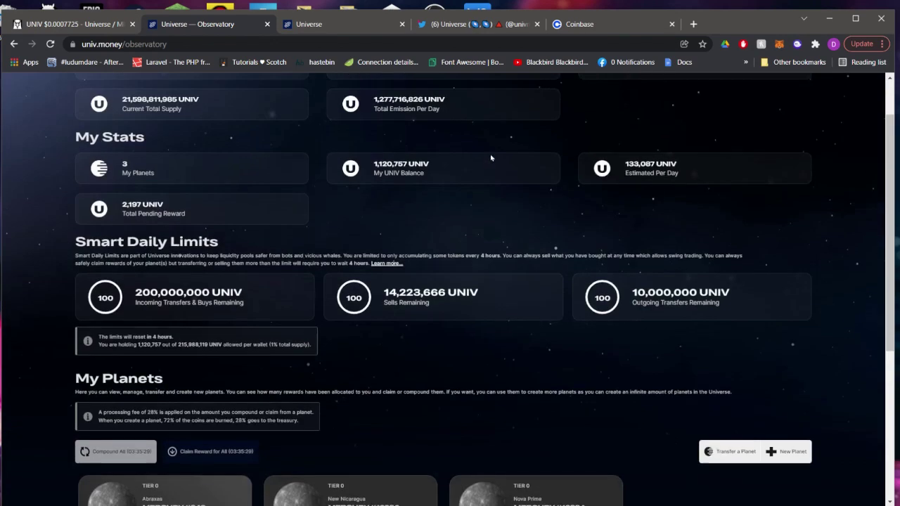
# - Switch to the DexScreener tab with the UNIV/MIM chart and trade history
pyautogui.hotkey('ctrl', 'shift', 'Tab')
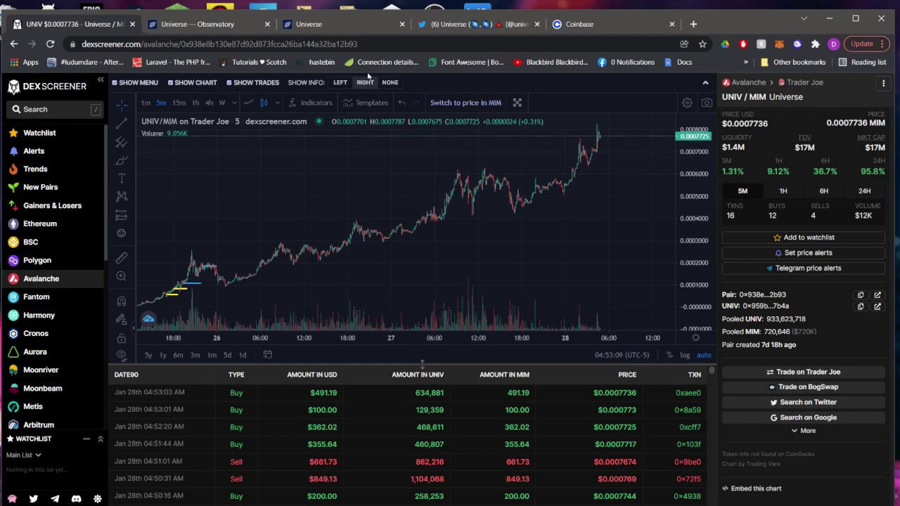
# - Return to the Observatory and scroll to the three Tier 0 Mercury planet cards
pyautogui.click(197, 24)
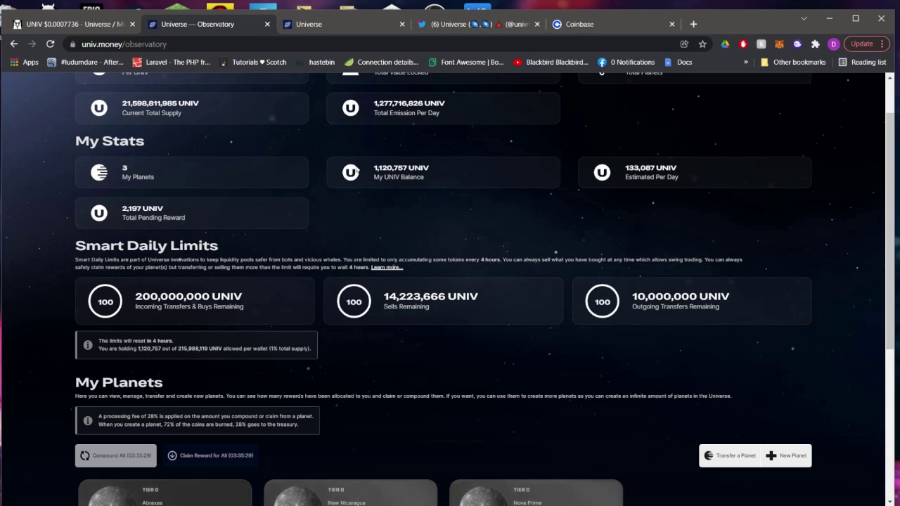
pyautogui.scroll(-3, 452, 221)
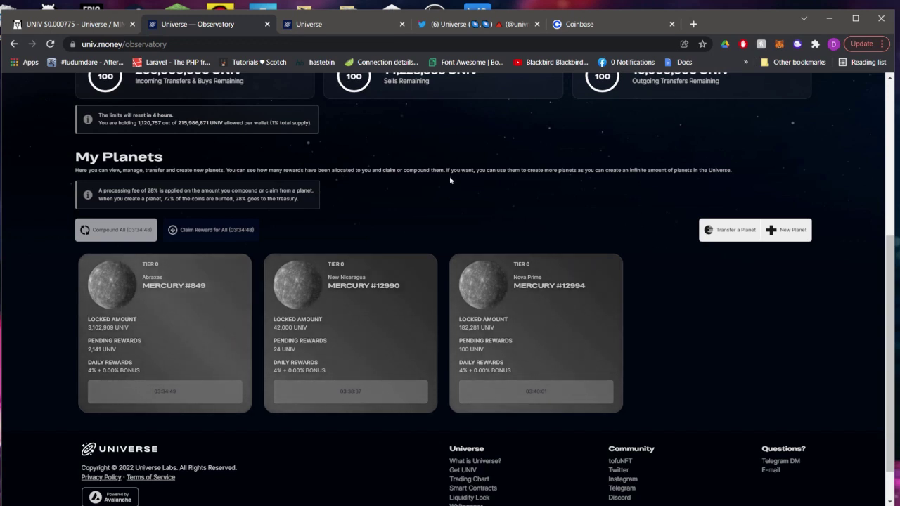
pyautogui.scroll(1, 451, 181)
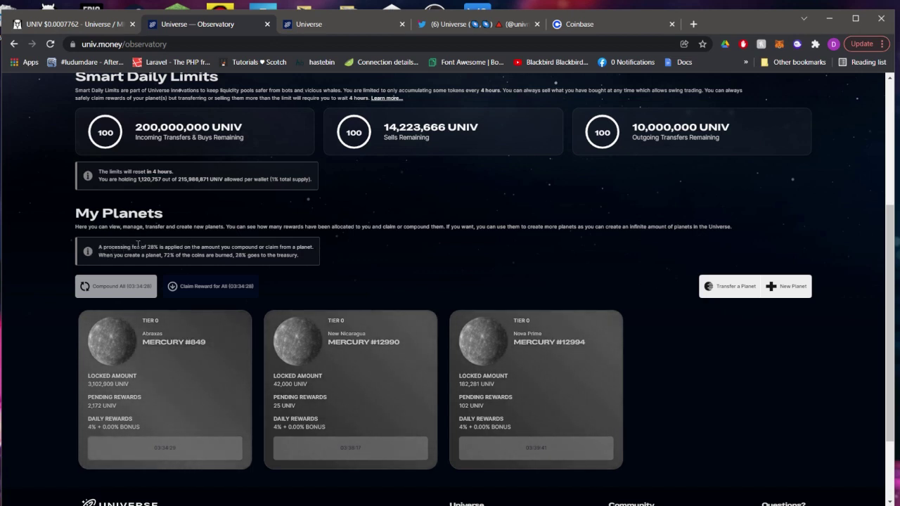
pyautogui.moveTo(136, 248); pyautogui.dragTo(230, 246)
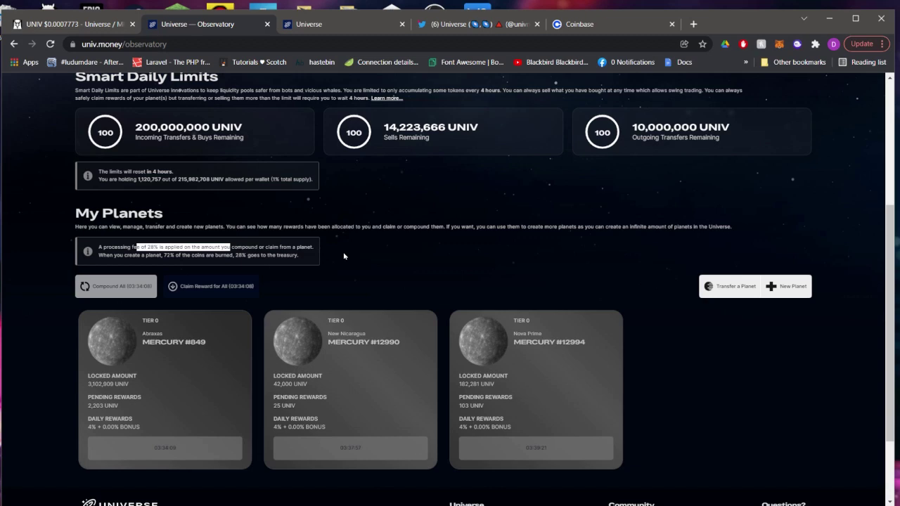
pyautogui.click(344, 256)
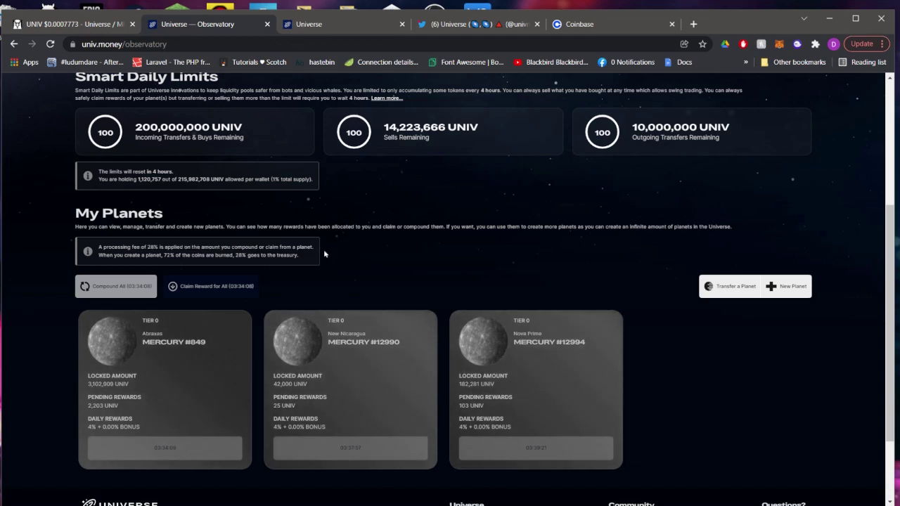
pyautogui.scroll(3, 262, 245)
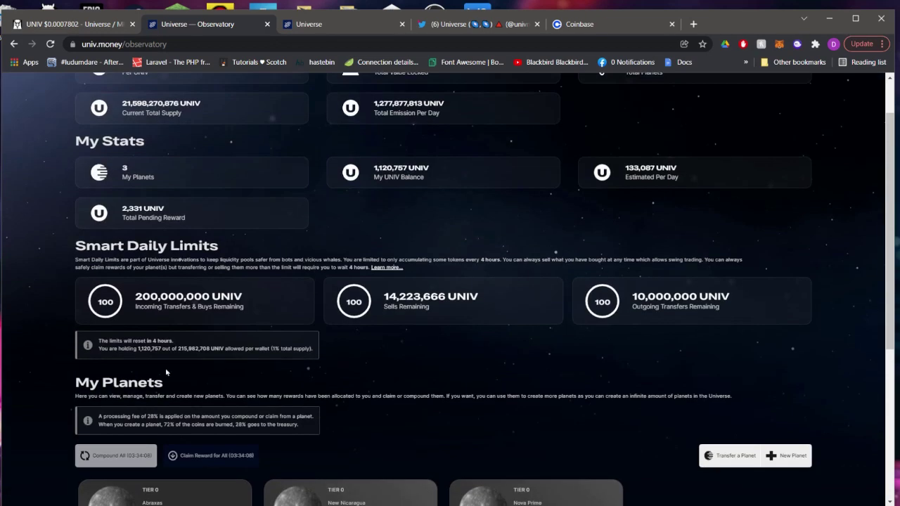
pyautogui.scroll(-2, 166, 372)
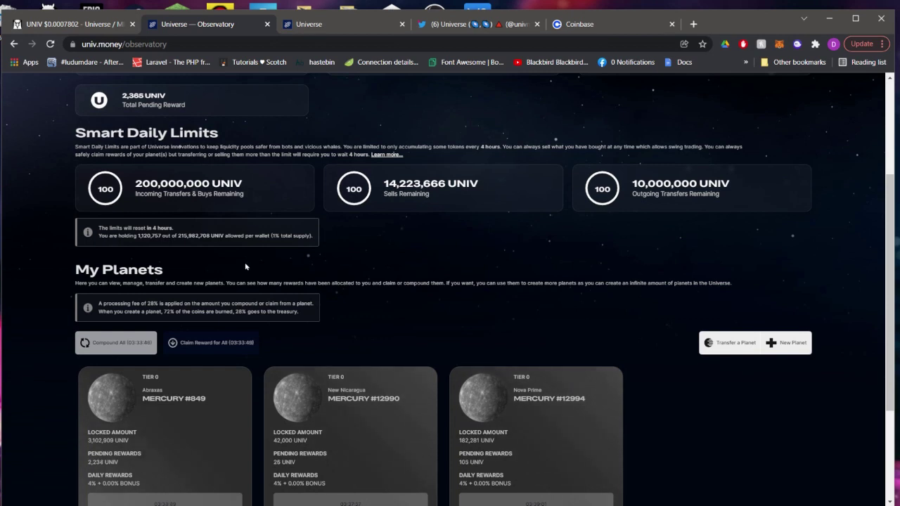
pyautogui.scroll(2, 246, 267)
pyautogui.moveTo(225, 248); pyautogui.dragTo(76, 247)
pyautogui.click(71, 260)
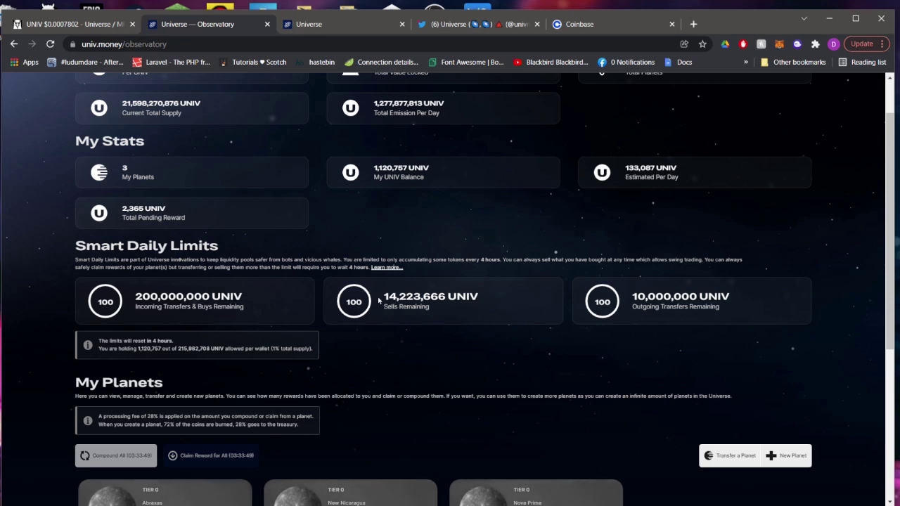
pyautogui.moveTo(384, 296); pyautogui.dragTo(448, 297)
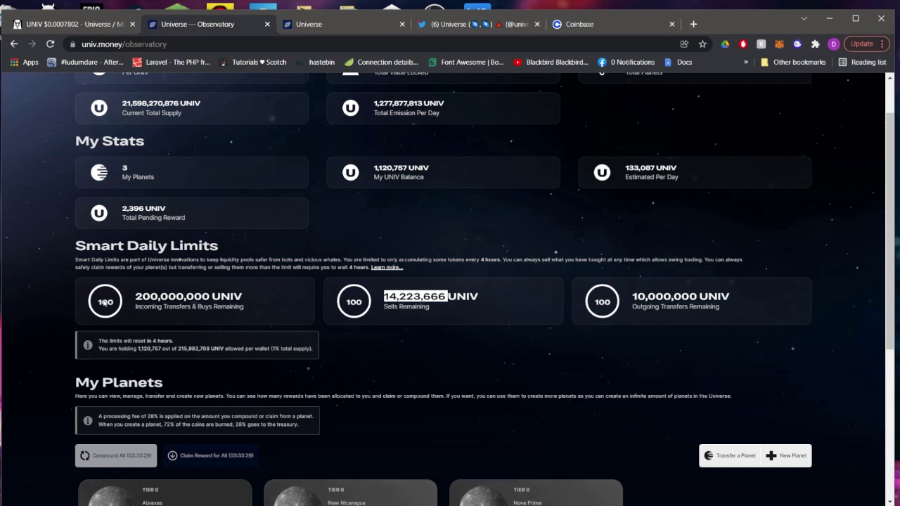
pyautogui.click(484, 298)
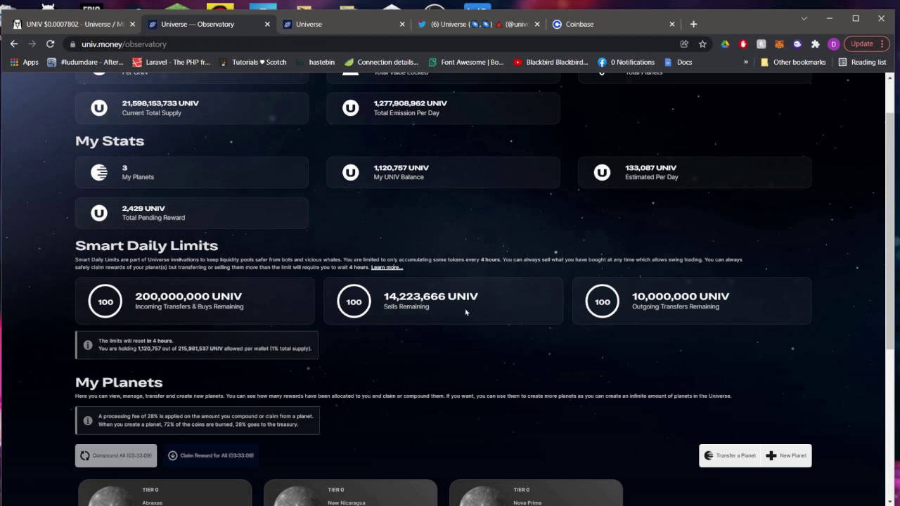
pyautogui.scroll(1, 436, 299)
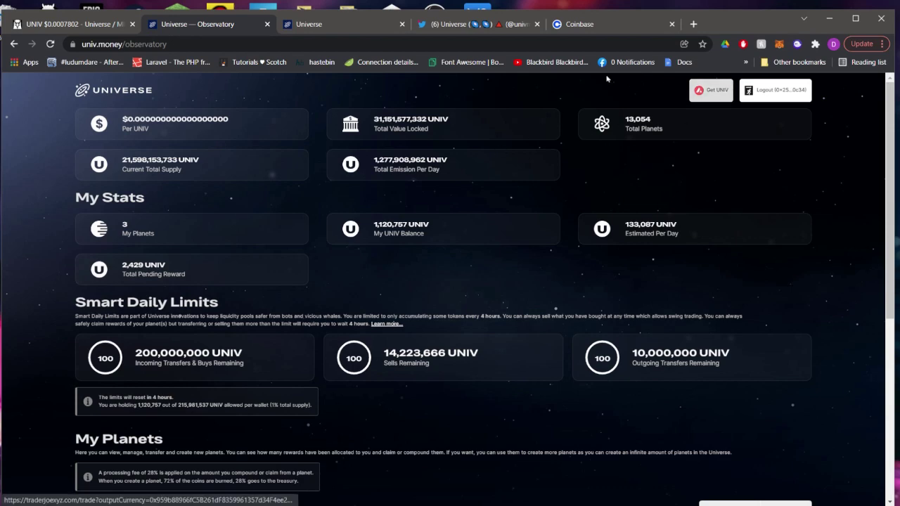
# - Browse the linktr.ee/univmoney page, then switch to the Coinbase dashboard
pyautogui.click(473, 24)
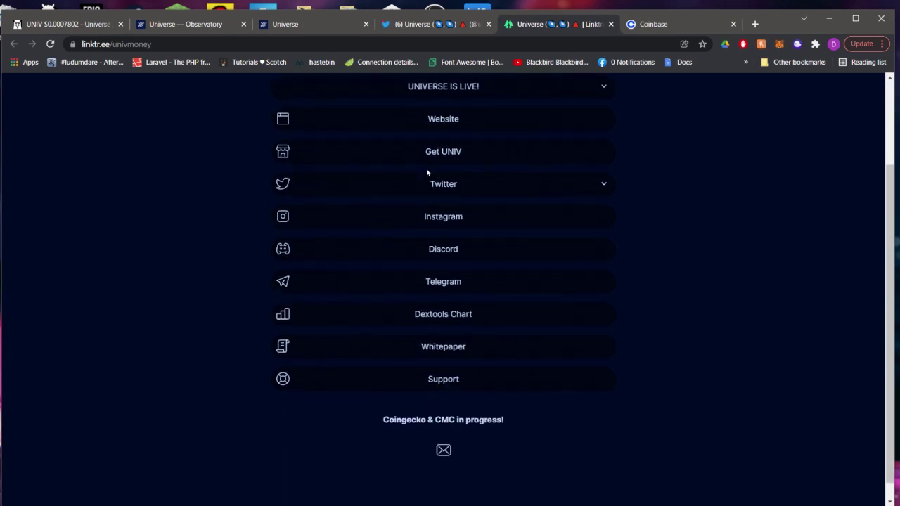
pyautogui.scroll(2, 580, 317)
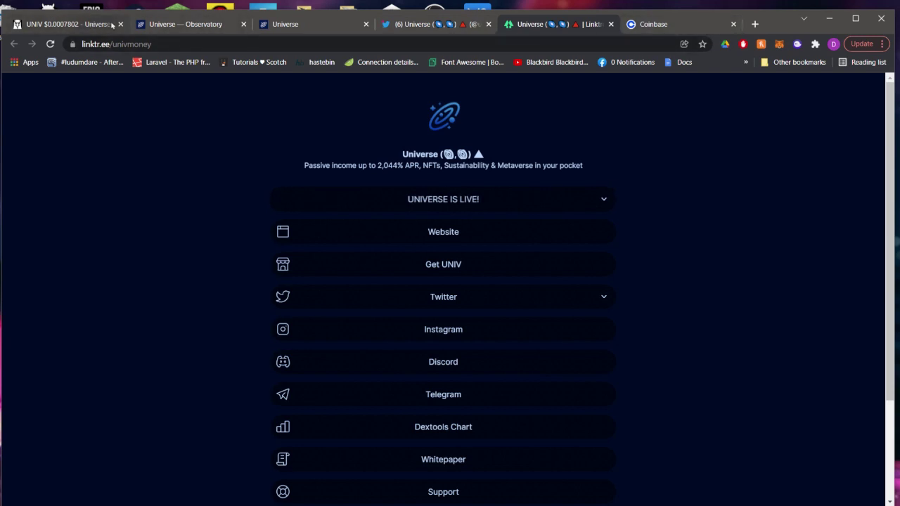
pyautogui.click(650, 24)
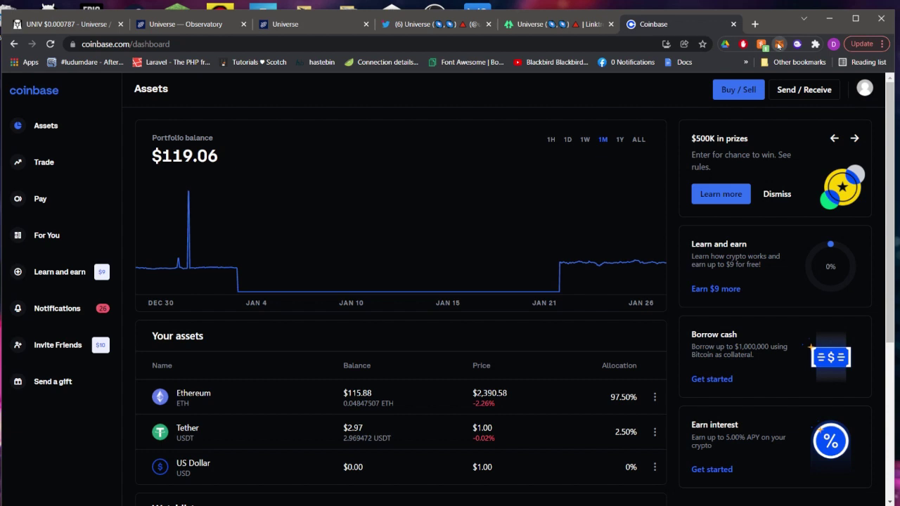
# - Check the AVAX balance in MetaMask, then bring up Coinbase's Buy / Sell panel
pyautogui.click(781, 44)
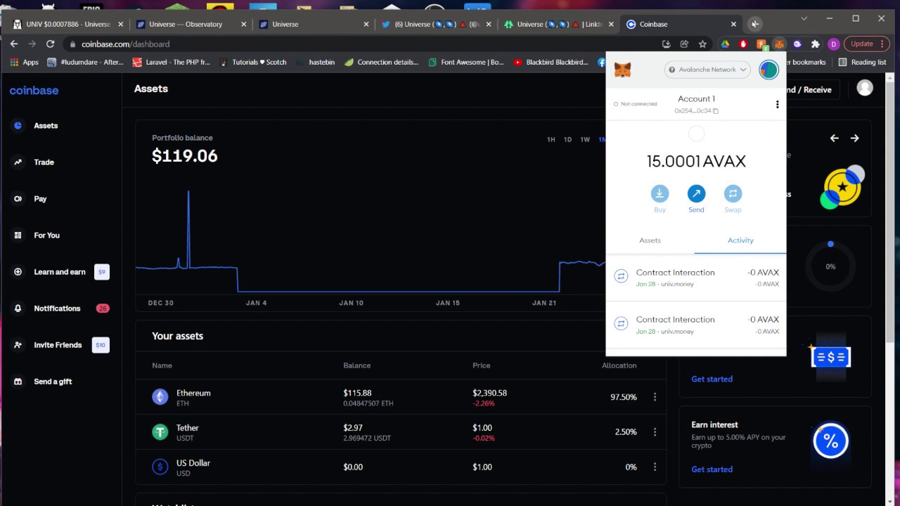
pyautogui.click(422, 128)
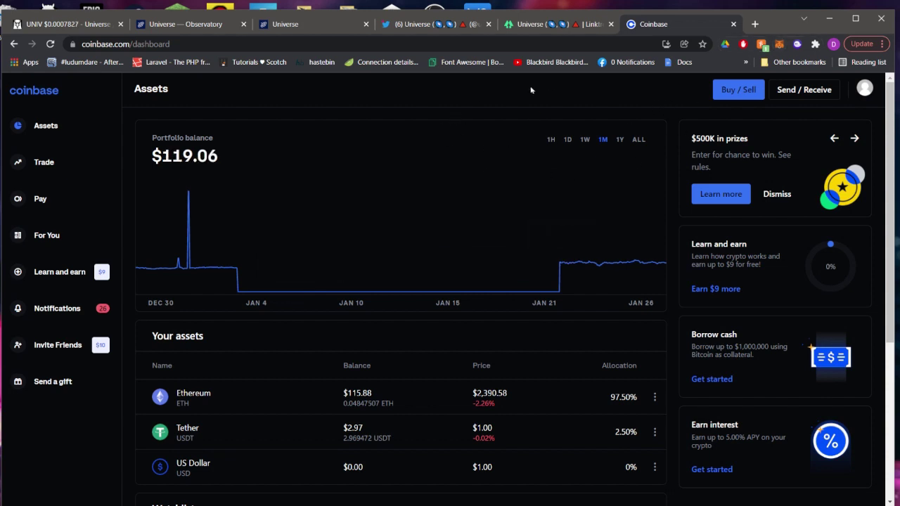
pyautogui.click(721, 100)
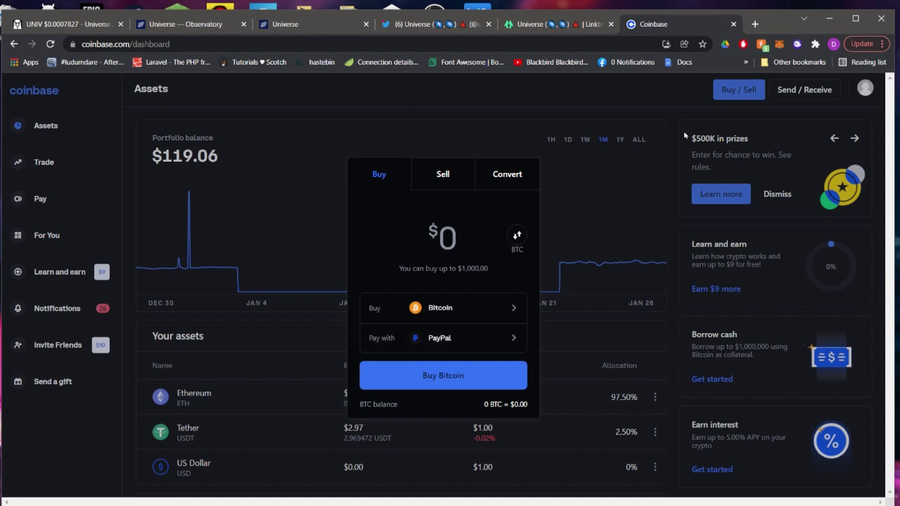
# - Choose Avalanche, enter a $140 amount, and dismiss the buy panel without ordering
pyautogui.click(453, 241)
pyautogui.click(444, 310)
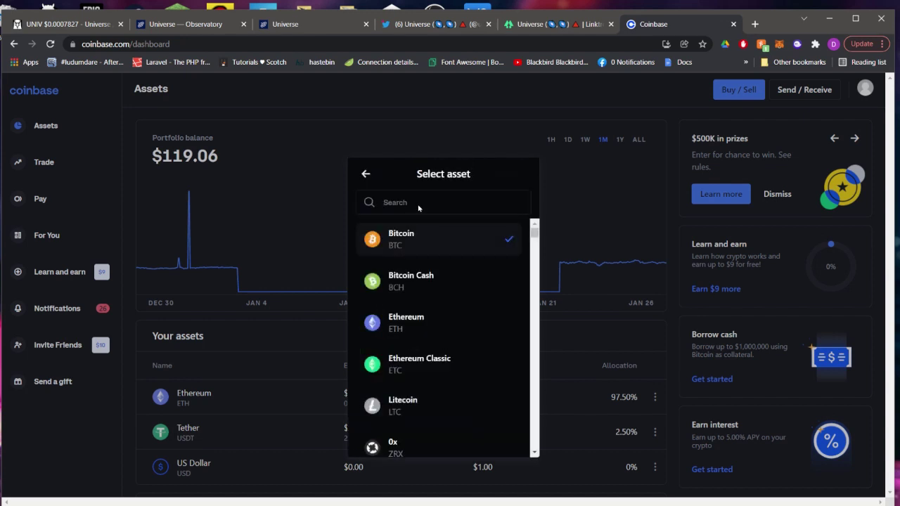
pyautogui.write('avax')
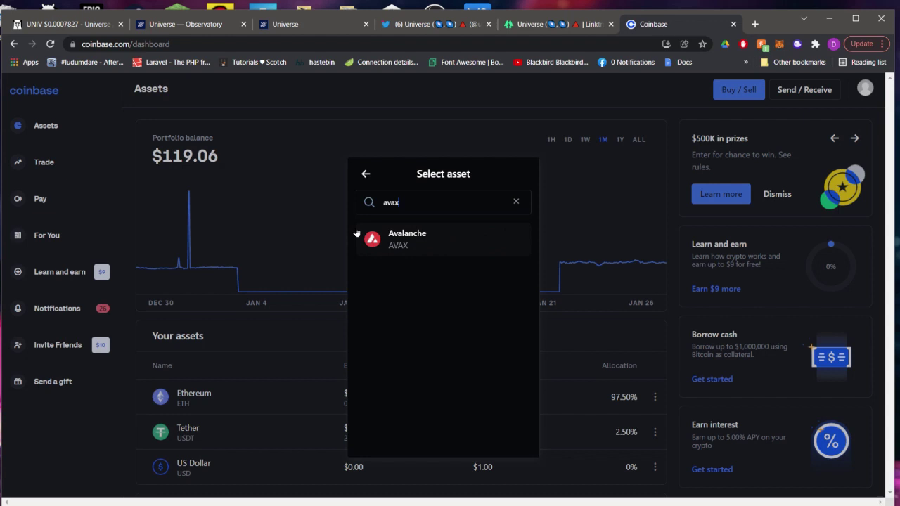
pyautogui.click(438, 242)
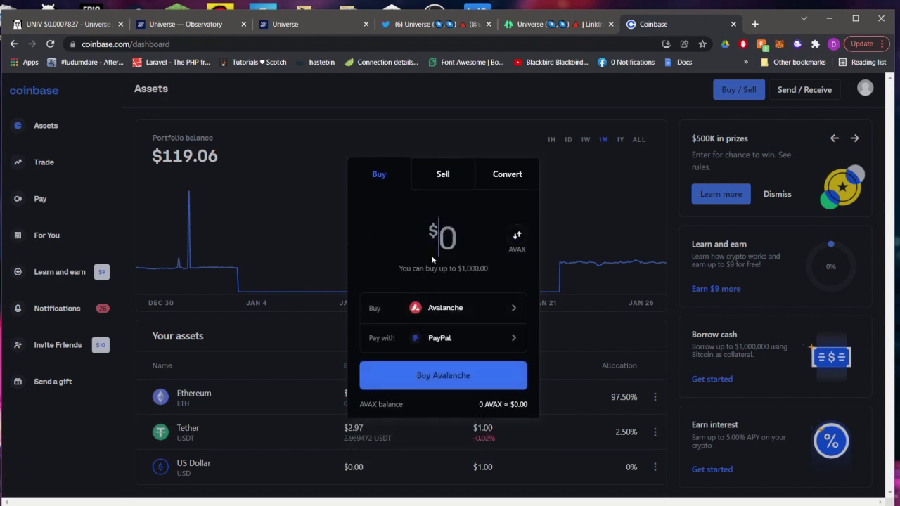
pyautogui.write('120')
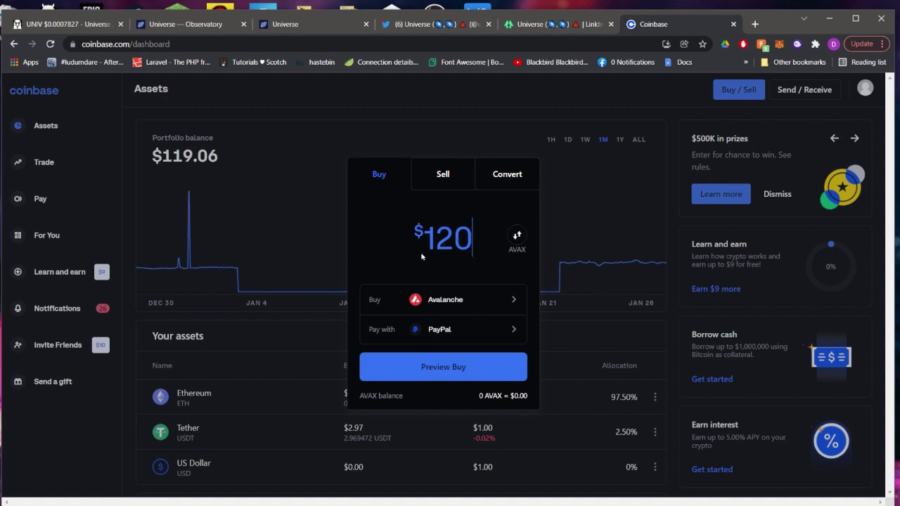
pyautogui.press('BackSpace')
pyautogui.press('BackSpace')
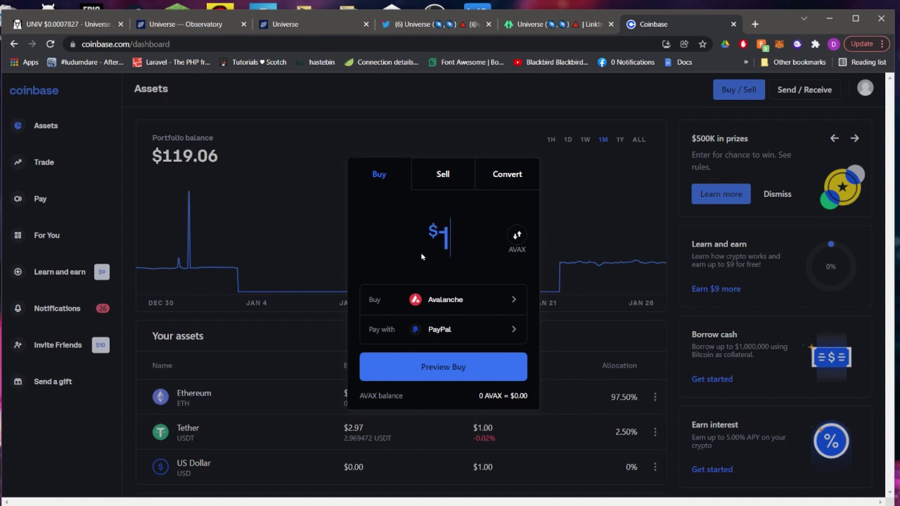
pyautogui.write('40')
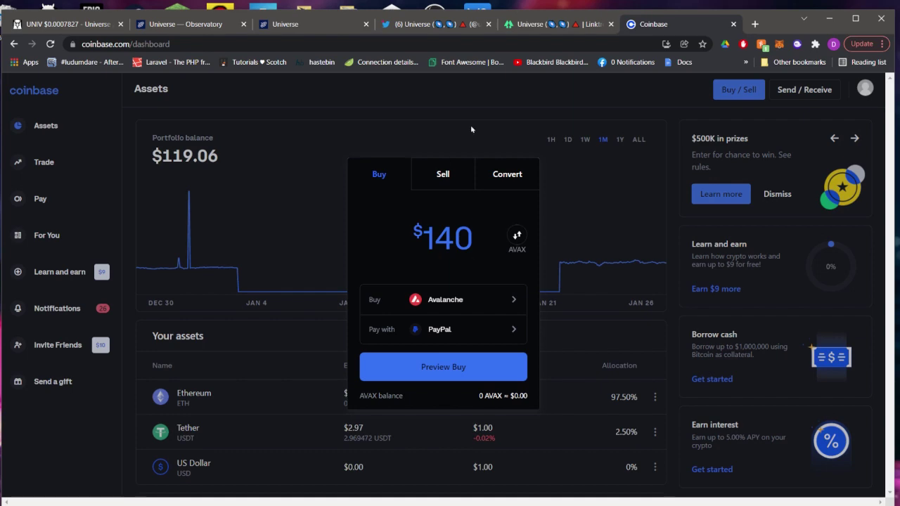
pyautogui.click(496, 135)
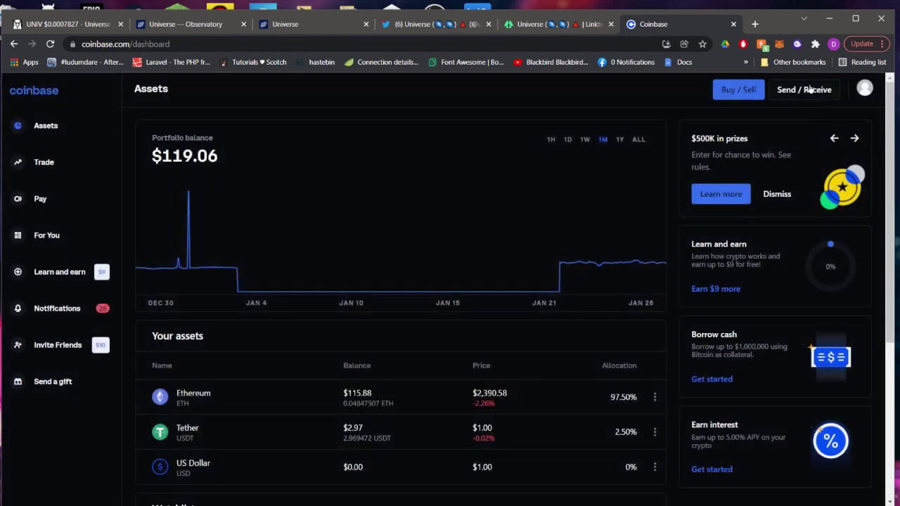
# - Start an Avalanche send in Coinbase's Send/Receive panel, up to the recipient field
pyautogui.click(802, 91)
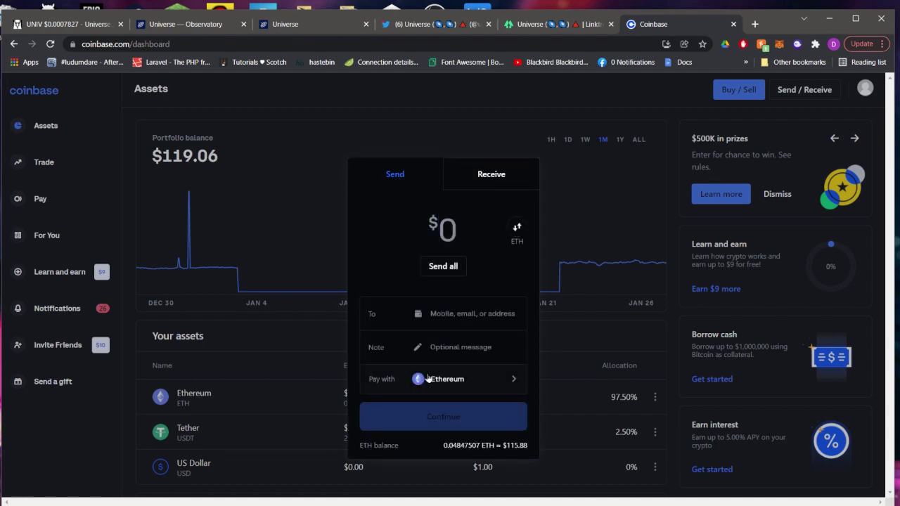
pyautogui.click(428, 379)
pyautogui.write('a')
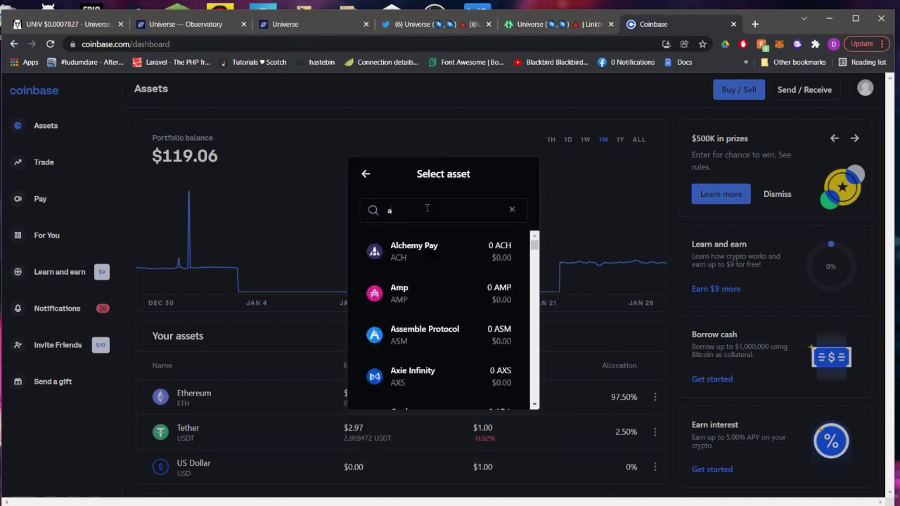
pyautogui.write('vax')
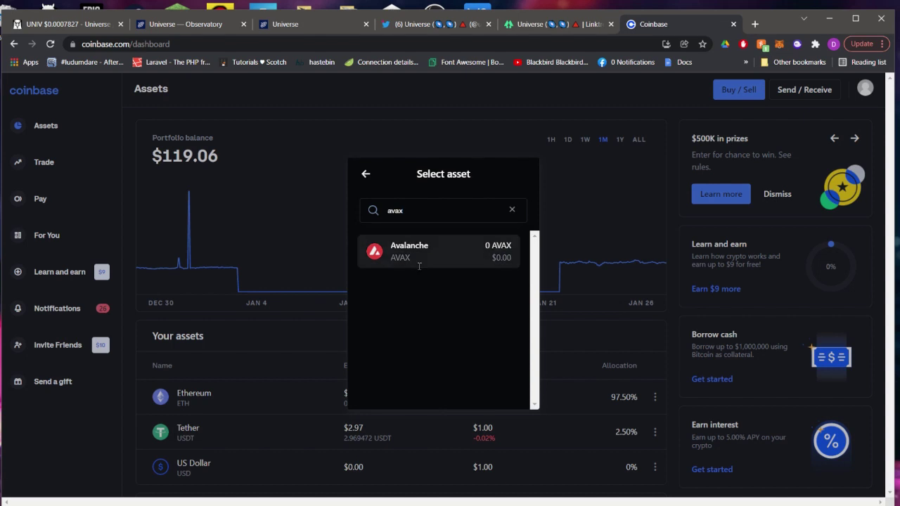
pyautogui.click(419, 270)
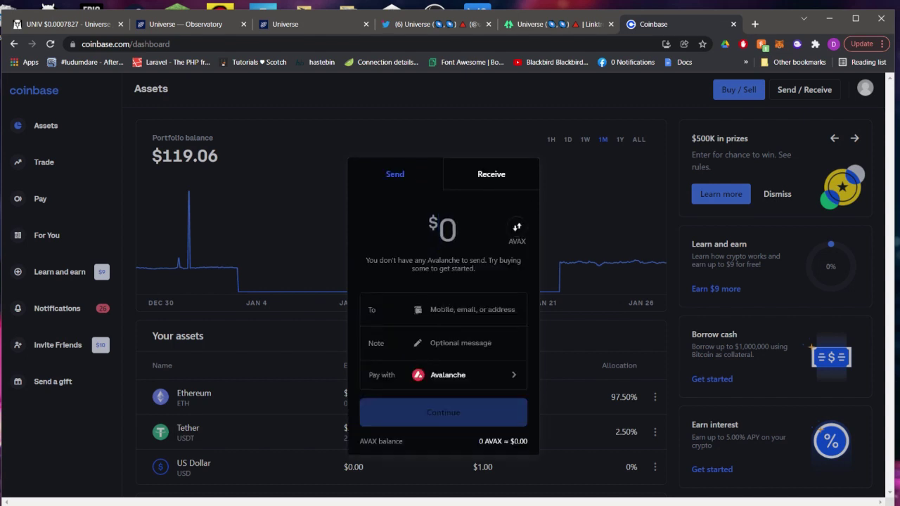
pyautogui.click(468, 311)
# - Copy the MetaMask address holding 15.0001 AVAX, close the send form, and go to Universe
pyautogui.click(779, 45)
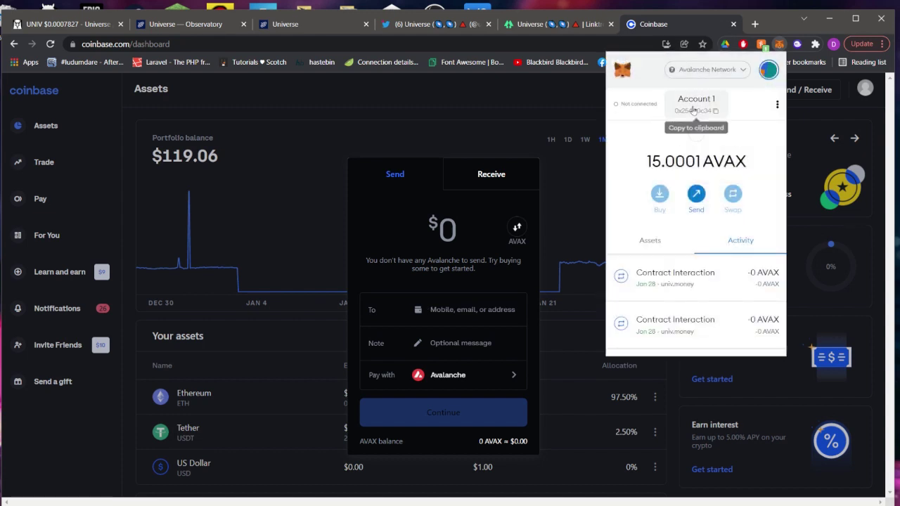
pyautogui.click(696, 107)
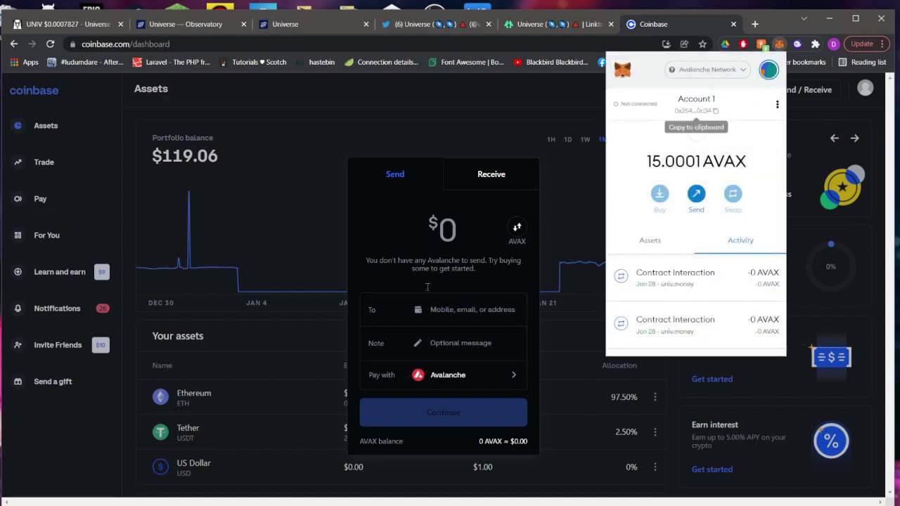
pyautogui.click(434, 305)
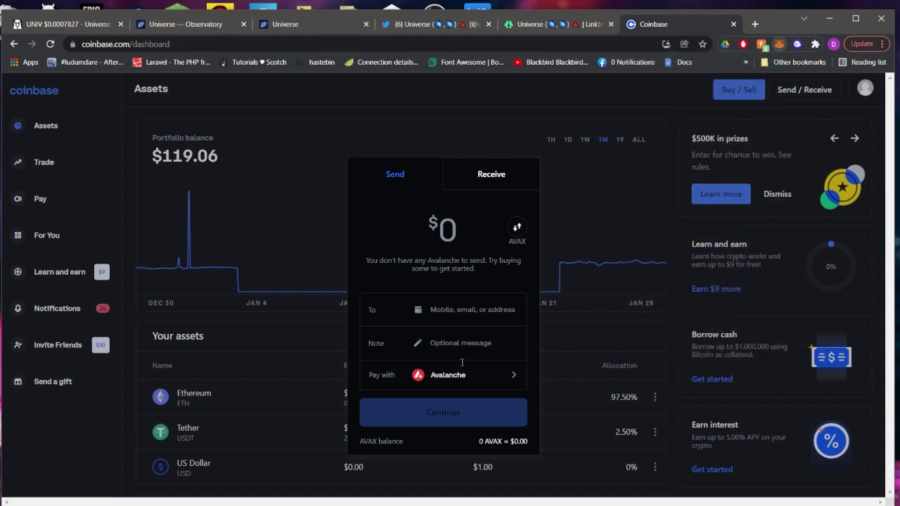
pyautogui.click(508, 123)
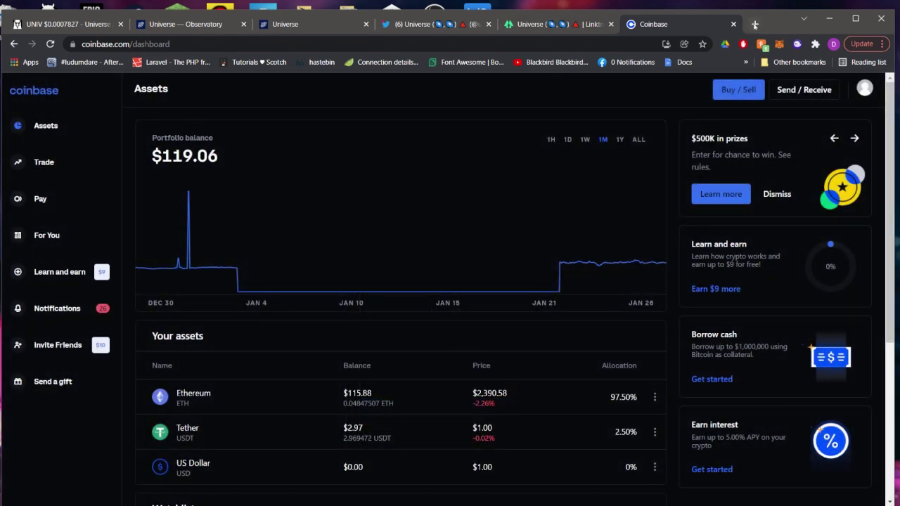
pyautogui.click(779, 44)
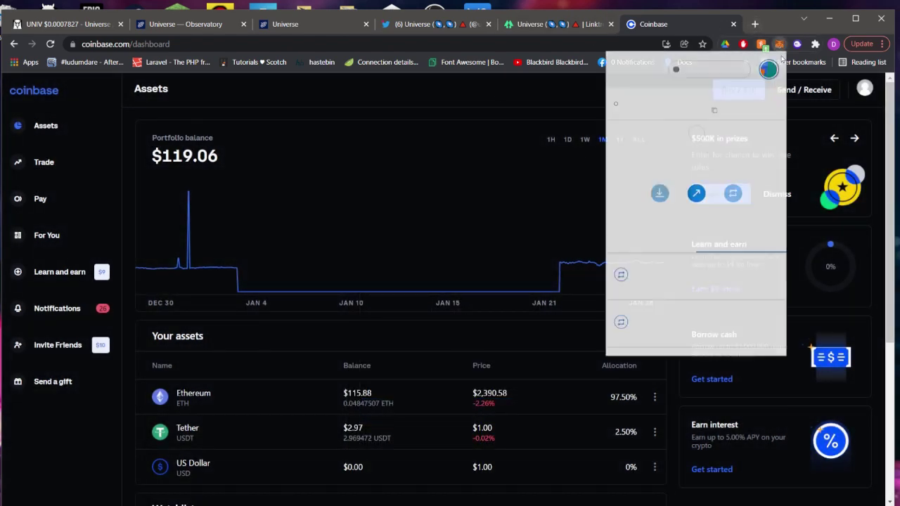
pyautogui.click(336, 24)
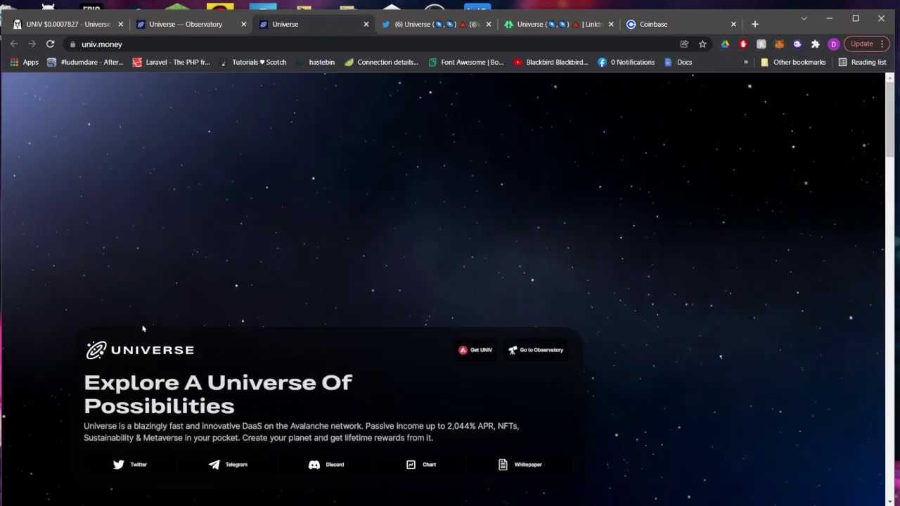
# - Follow Get UNIV from the univ.money landing page to Trader Joe's swap page
pyautogui.click(475, 356)
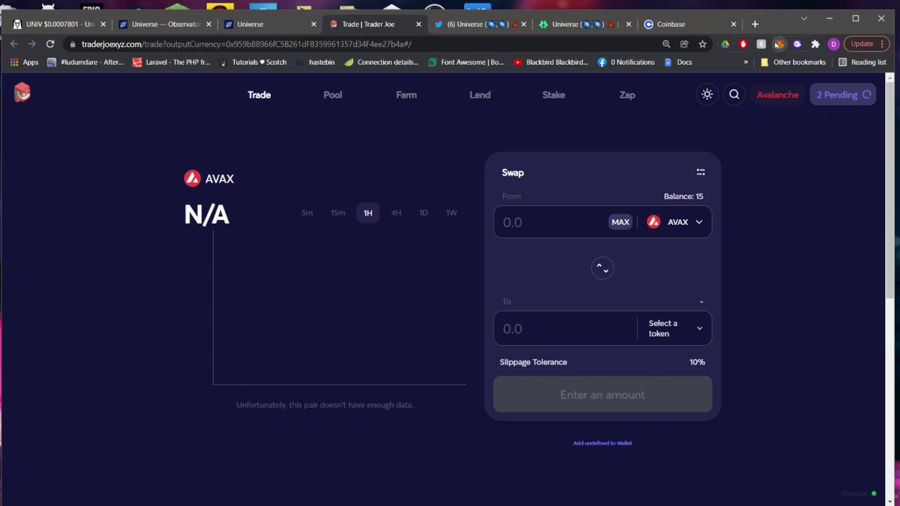
# - Switch MetaMask to Ethereum Mainnet, reload the trade page, and accept the UNIV import warning
pyautogui.click(778, 45)
pyautogui.click(719, 71)
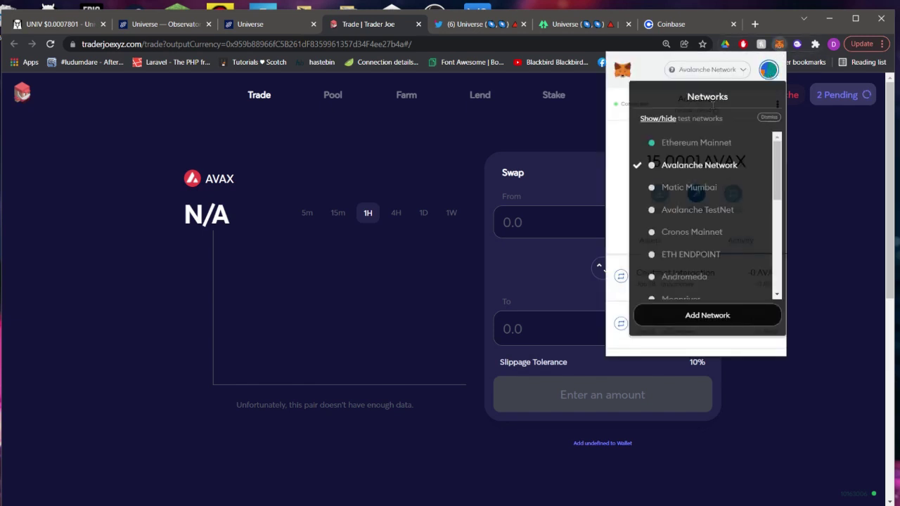
pyautogui.click(697, 143)
pyautogui.click(237, 161)
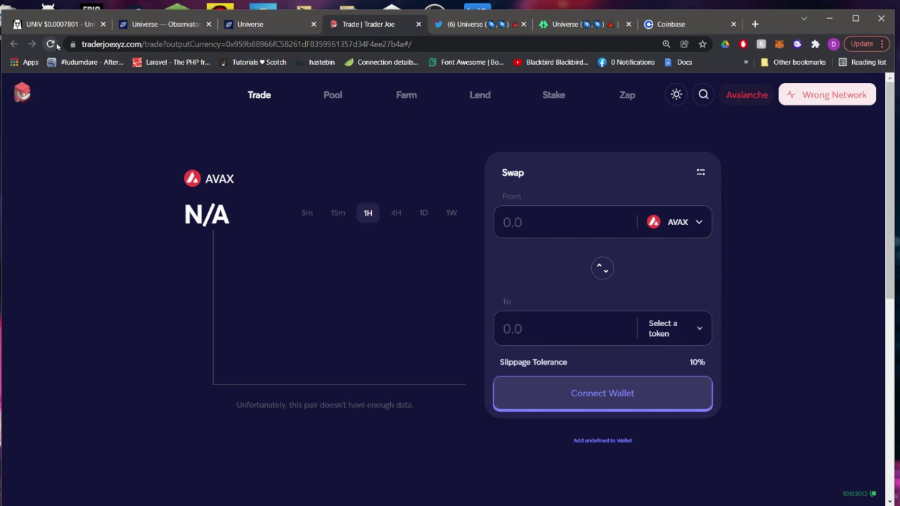
pyautogui.click(56, 45)
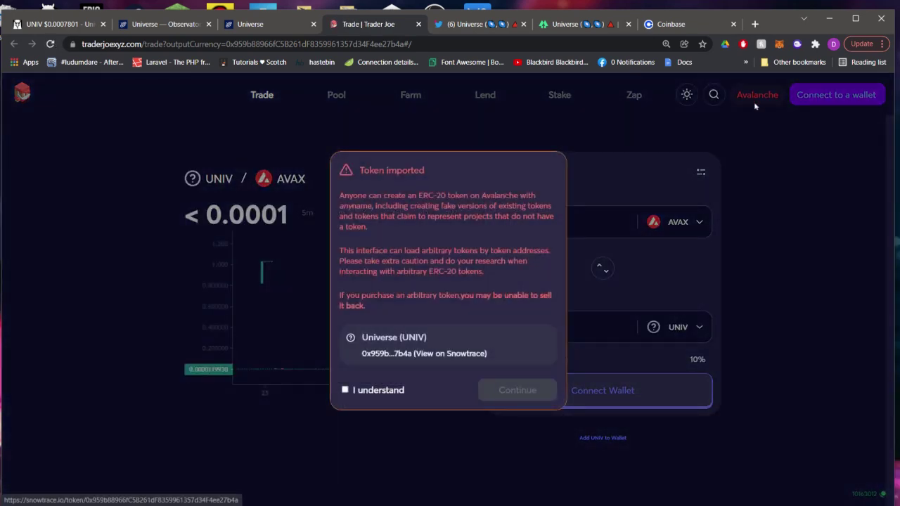
pyautogui.click(371, 391)
pyautogui.click(517, 390)
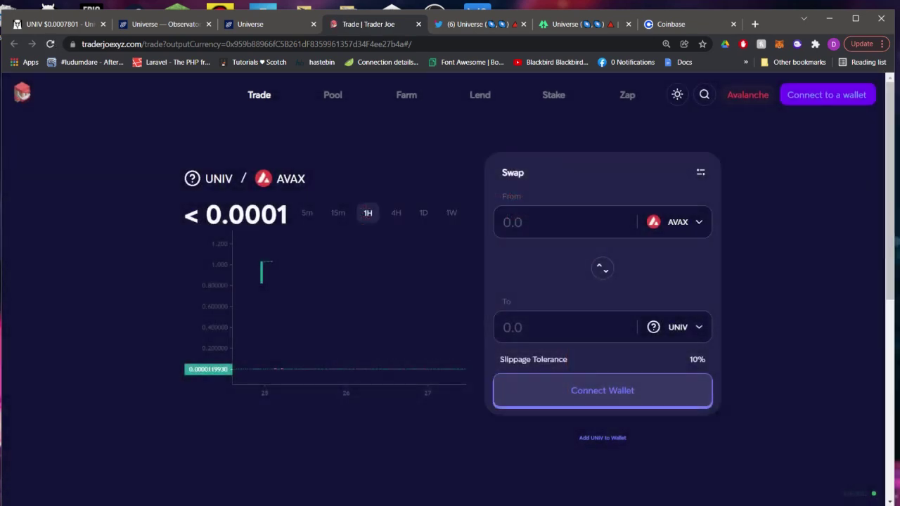
# - Connect MetaMask to Trader Joe and switch it to the Avalanche chain
pyautogui.click(818, 98)
pyautogui.click(422, 199)
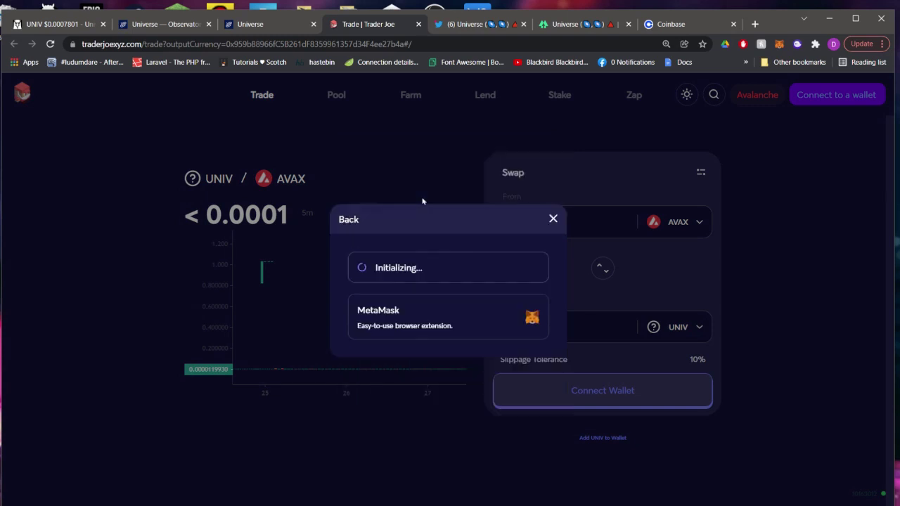
pyautogui.click(408, 317)
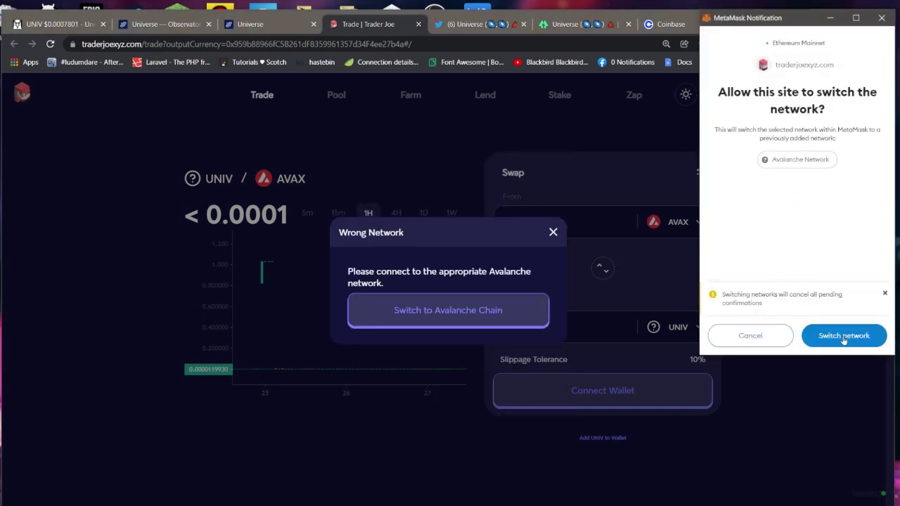
pyautogui.click(844, 336)
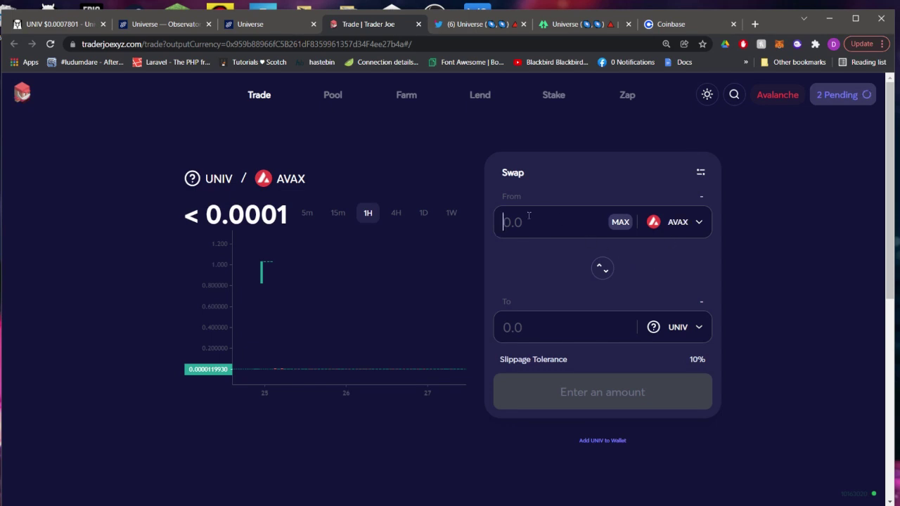
pyautogui.click(779, 45)
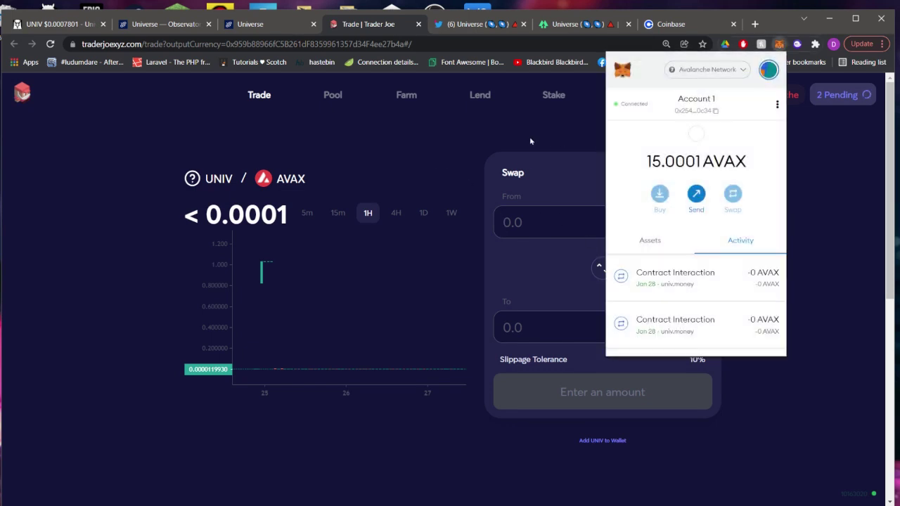
pyautogui.click(532, 141)
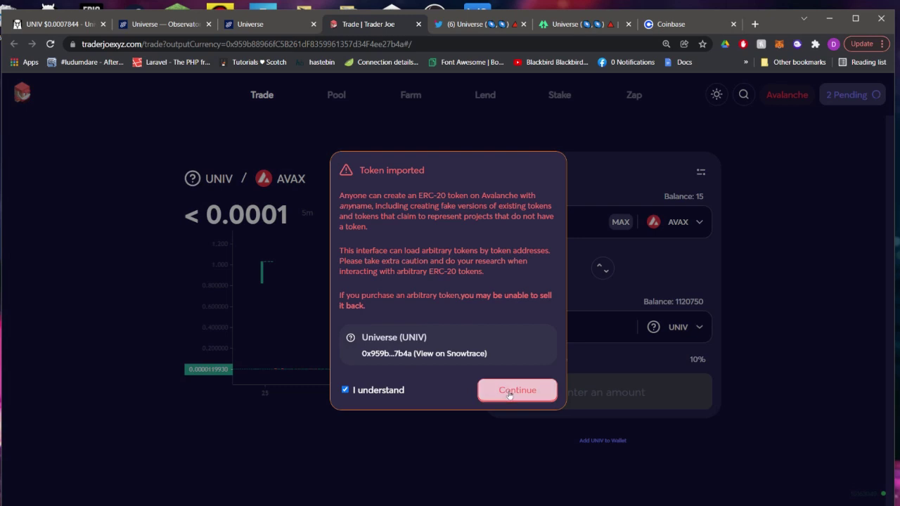
# - Accept the token warning and enter 2.5 AVAX to swap for about 205,629 UNIV
pyautogui.click(517, 390)
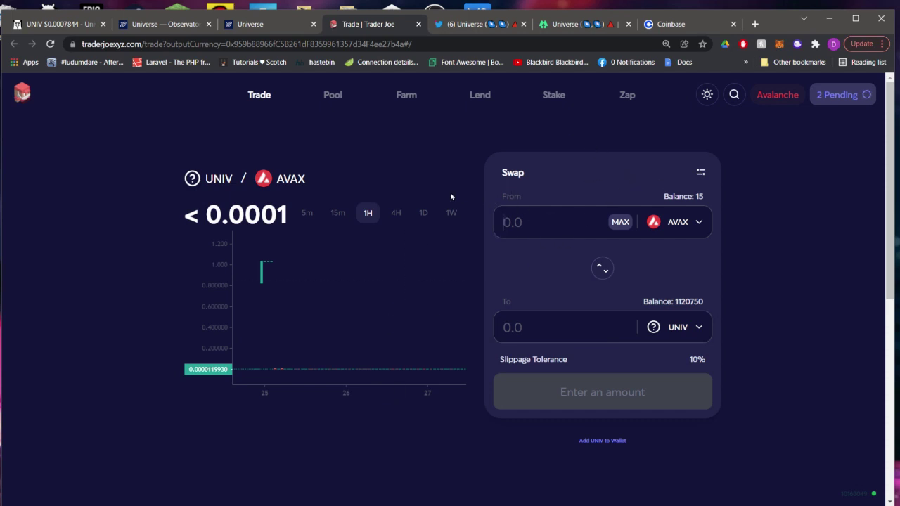
pyautogui.click(621, 223)
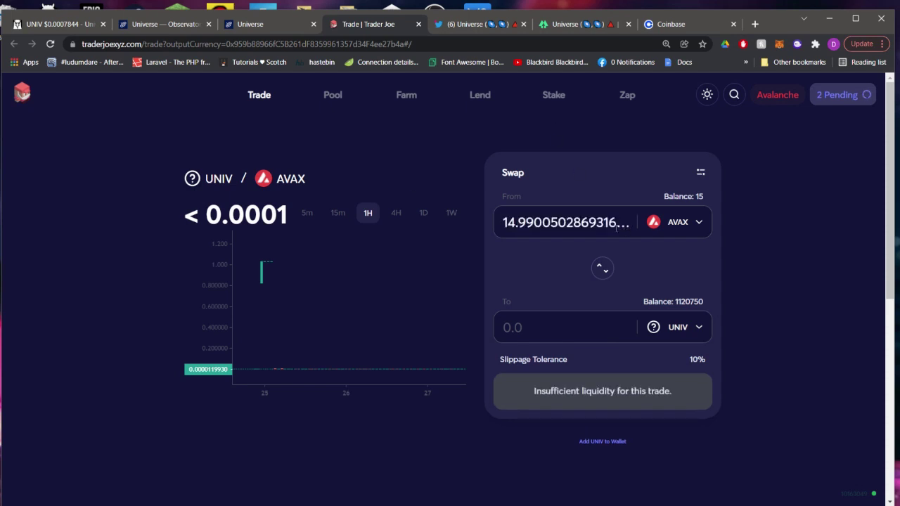
pyautogui.click(532, 224)
pyautogui.hotkey('ctrl', 'a')
pyautogui.press('BackSpace')
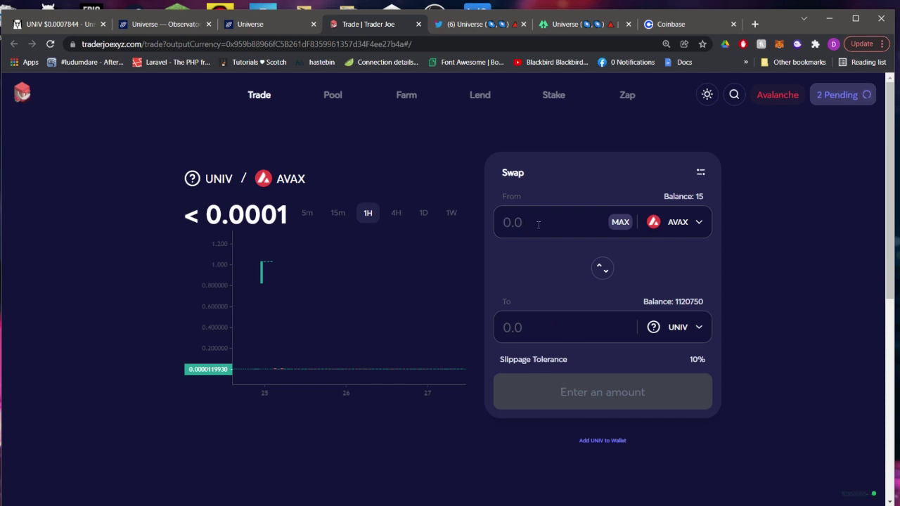
pyautogui.write('1')
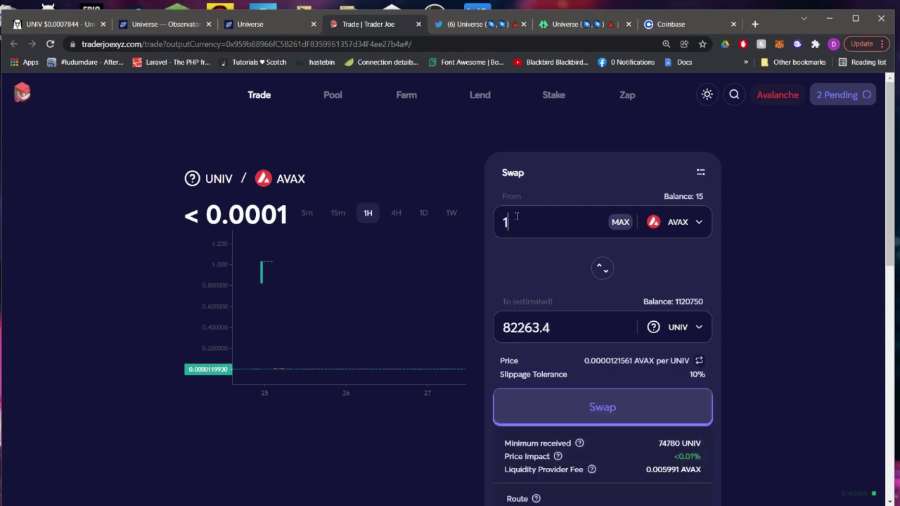
pyautogui.doubleClick(516, 216)
pyautogui.write('2')
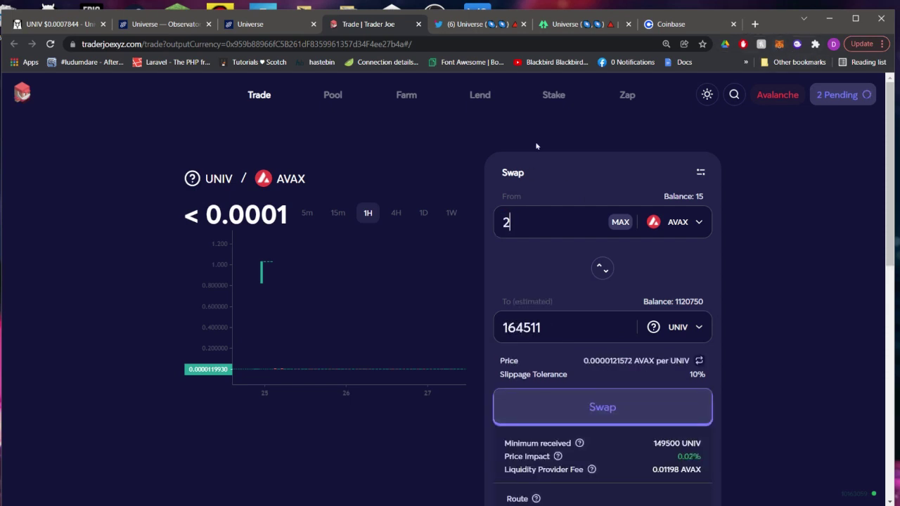
pyautogui.write('.5')
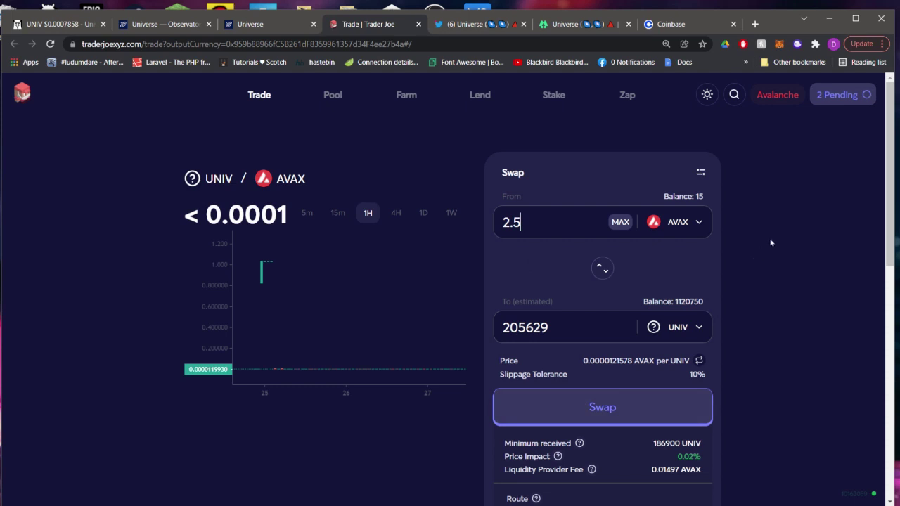
# - Go to the Universe Observatory and scroll down to the My Planets section
pyautogui.click(240, 25)
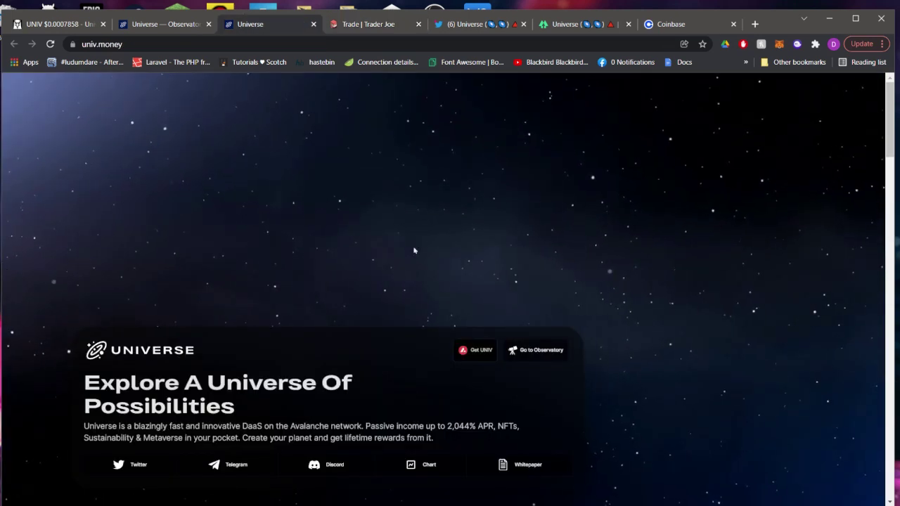
pyautogui.click(534, 351)
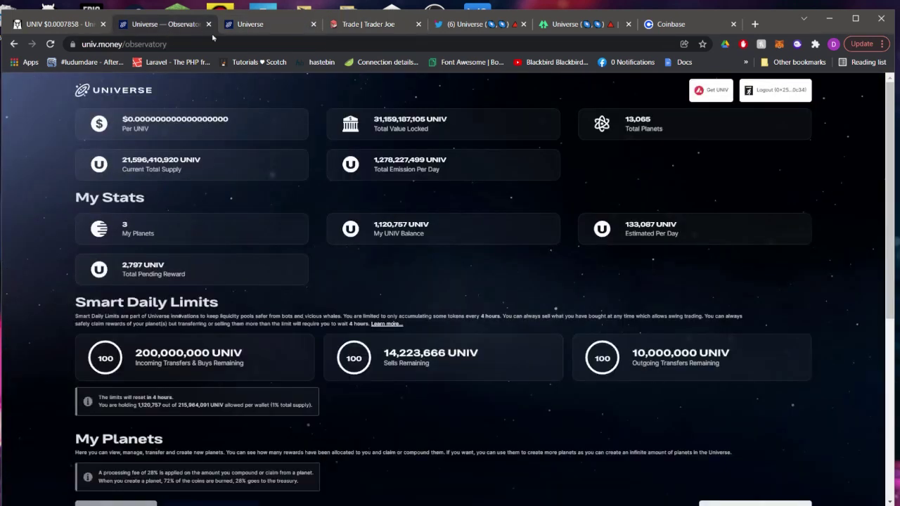
pyautogui.scroll(-1, 426, 212)
pyautogui.scroll(-3, 425, 212)
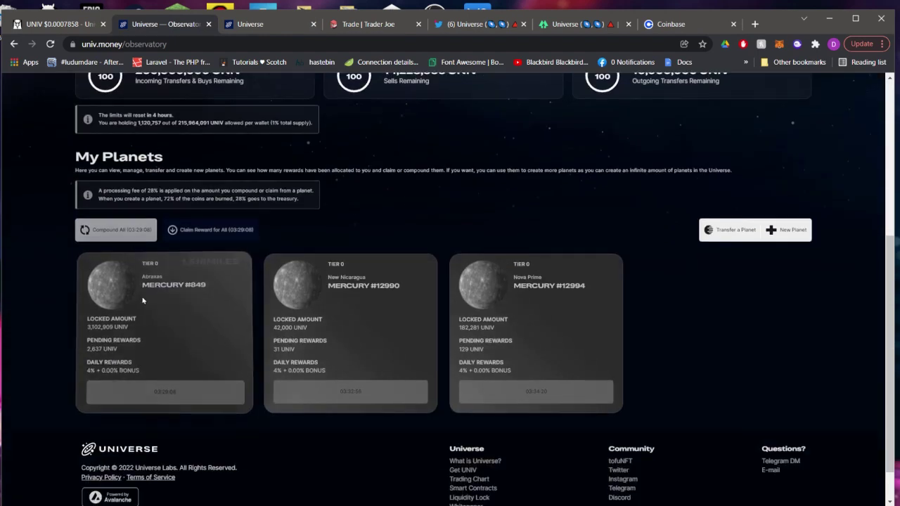
# - Open the New Planet form, inspect its Name field, then close it without minting
pyautogui.click(800, 234)
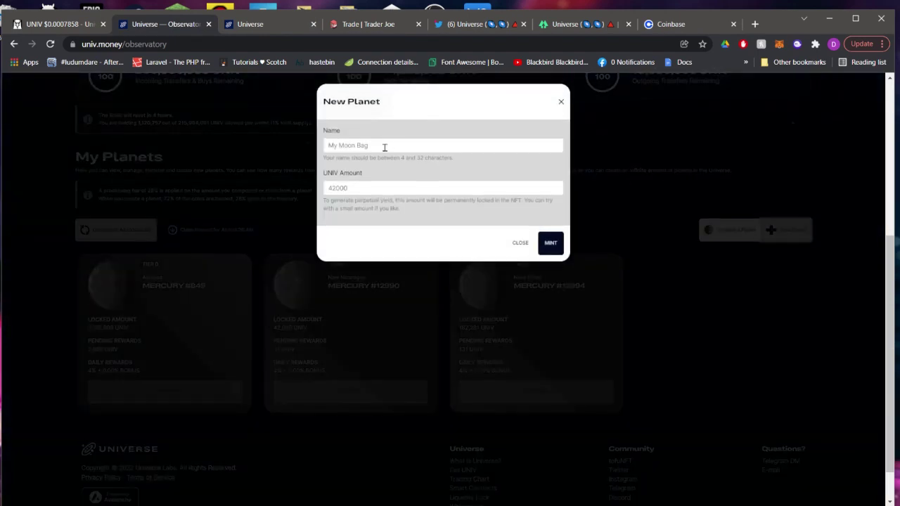
pyautogui.click(385, 146)
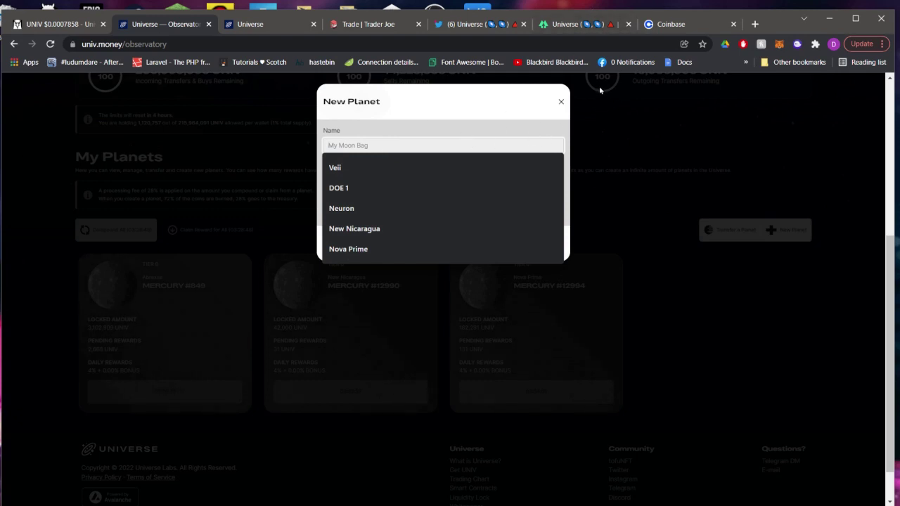
pyautogui.click(425, 132)
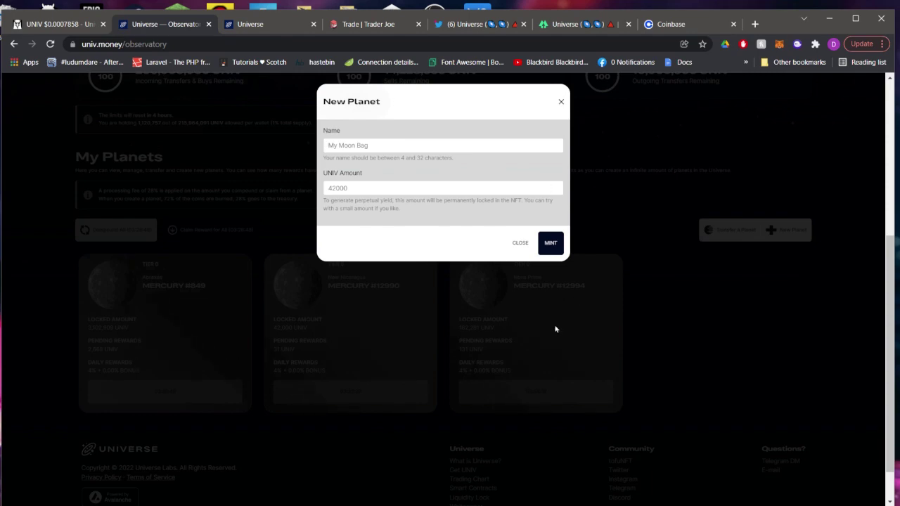
pyautogui.click(606, 260)
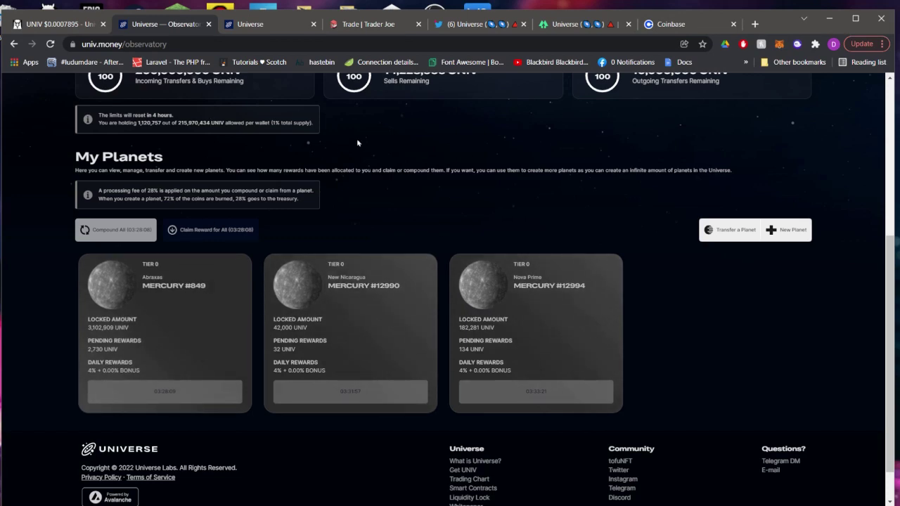
pyautogui.scroll(2, 497, 205)
pyautogui.scroll(2, 502, 211)
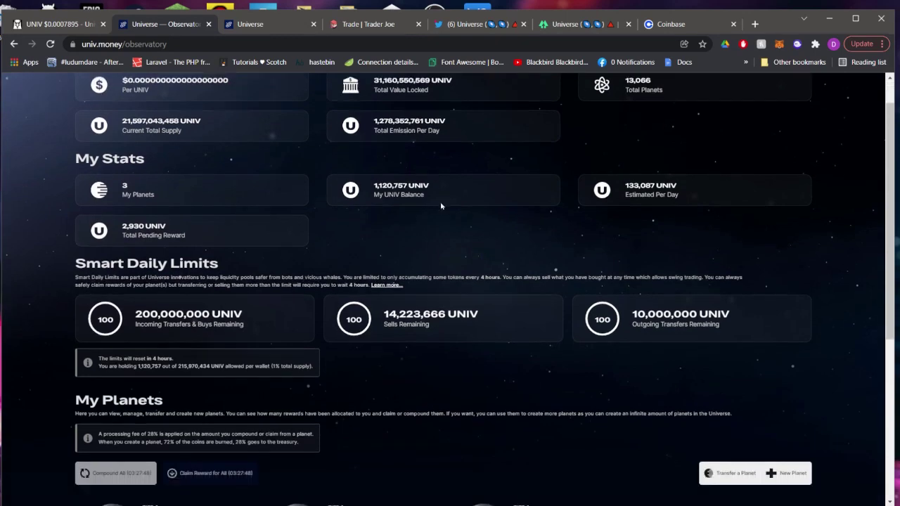
pyautogui.scroll(-4, 492, 211)
pyautogui.scroll(1, 489, 215)
pyautogui.scroll(2, 489, 215)
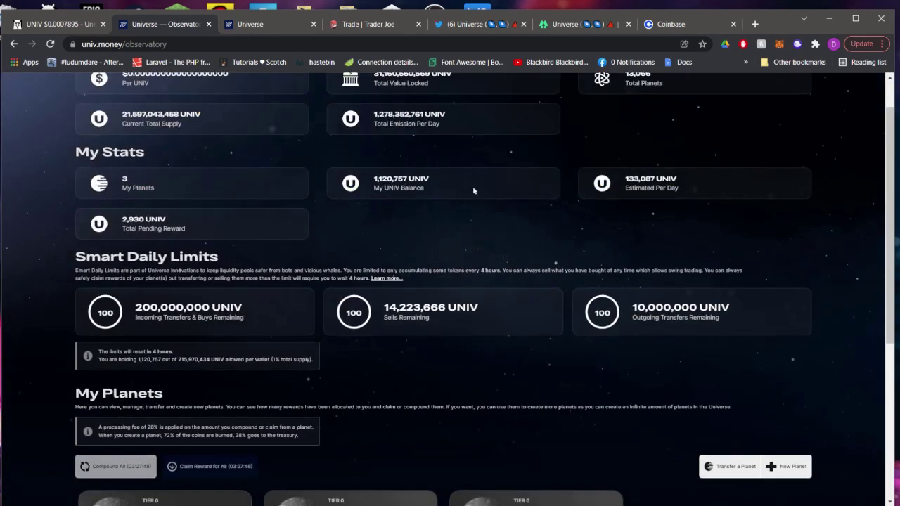